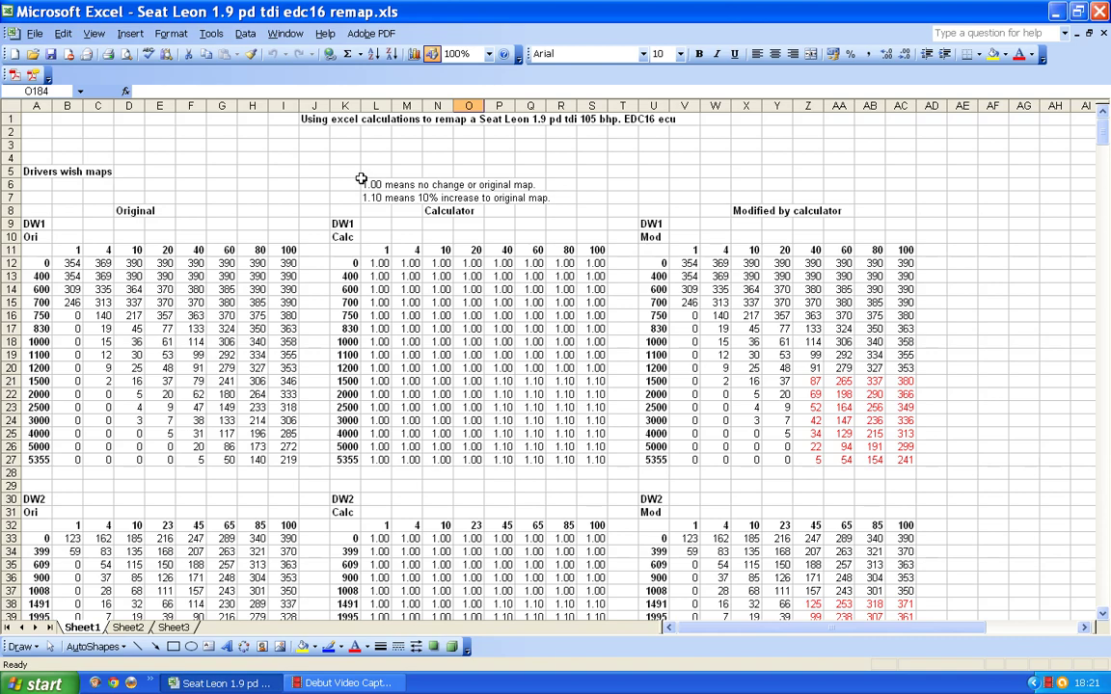
Look through the original, calculator and modified tables of the drivers wish maps from DW1 to DW9 on Sheet1.
scroll(361, 180, down, 1)
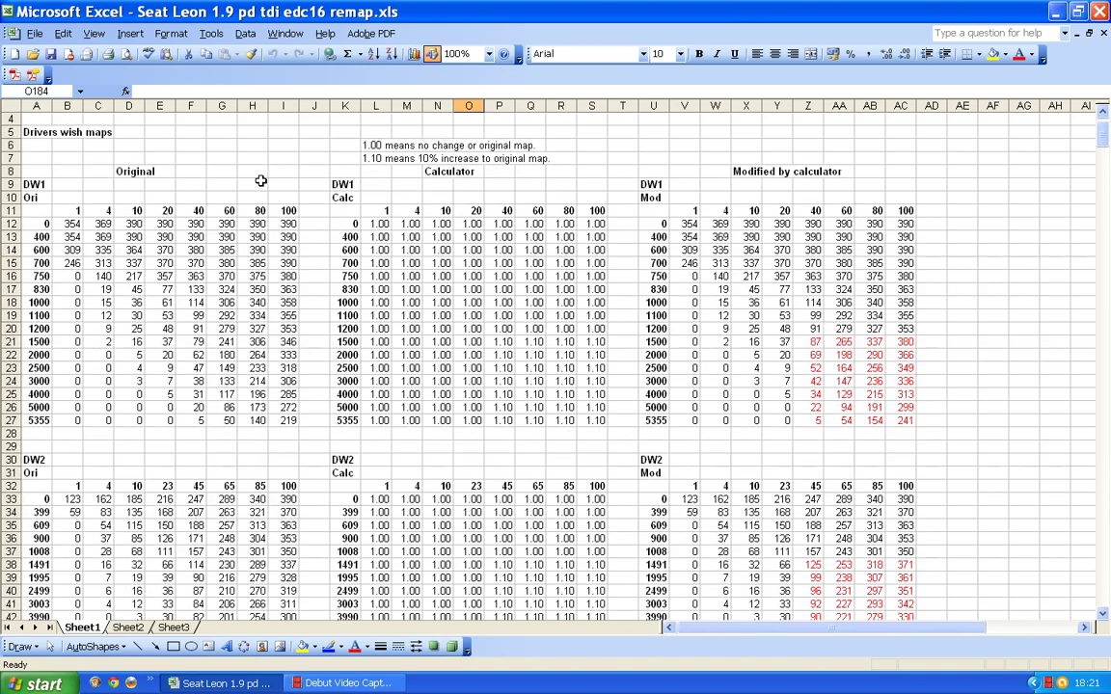
scroll(261, 180, down, 20)
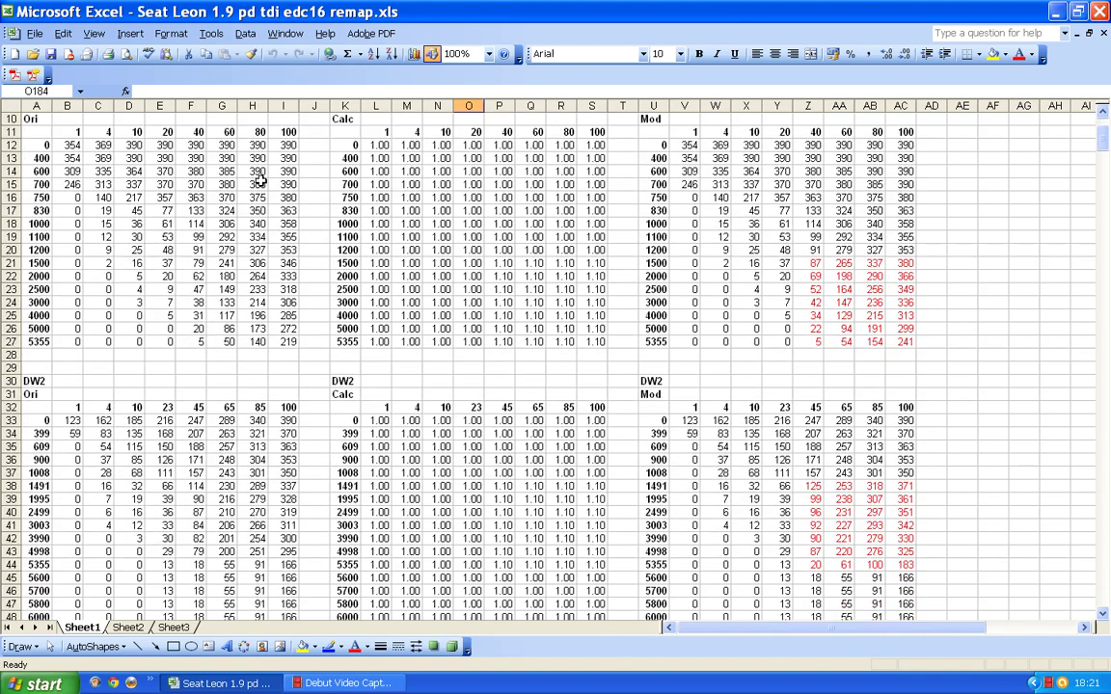
scroll(260, 180, down, 11)
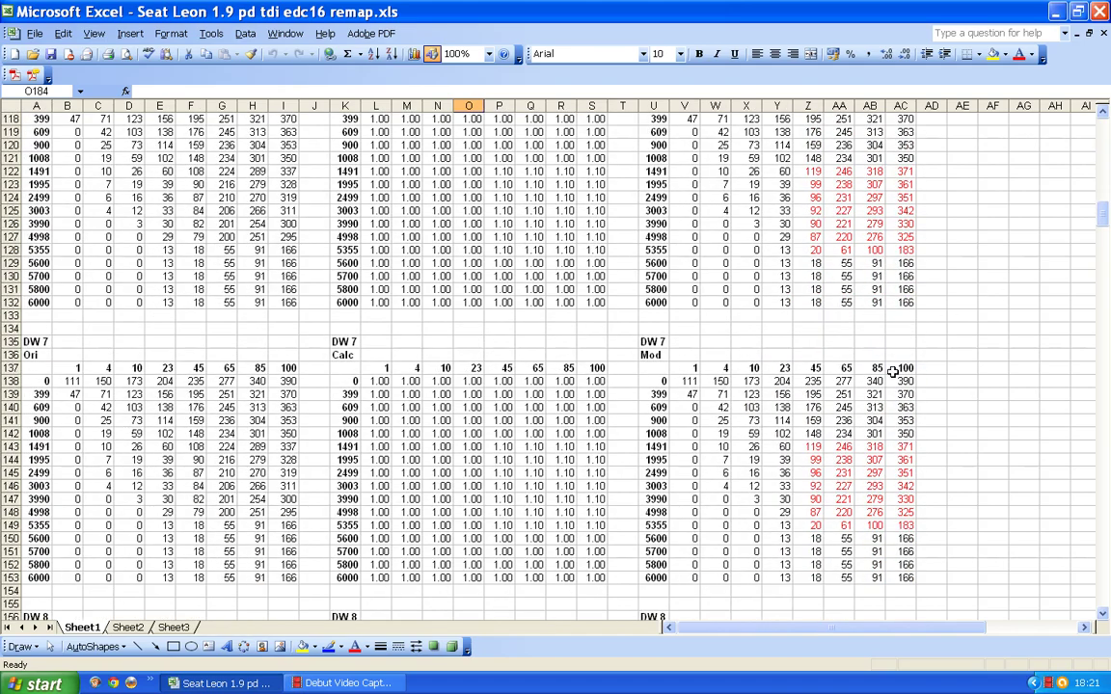
scroll(166, 248, down, 11)
scroll(168, 249, down, 6)
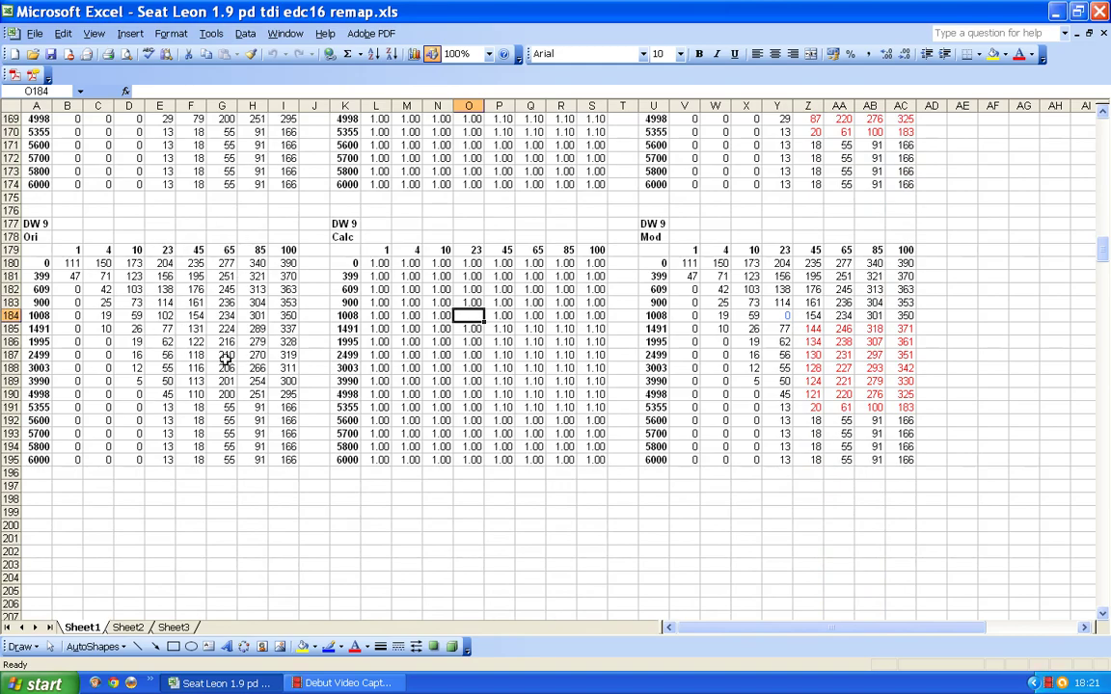
scroll(225, 357, up, 20)
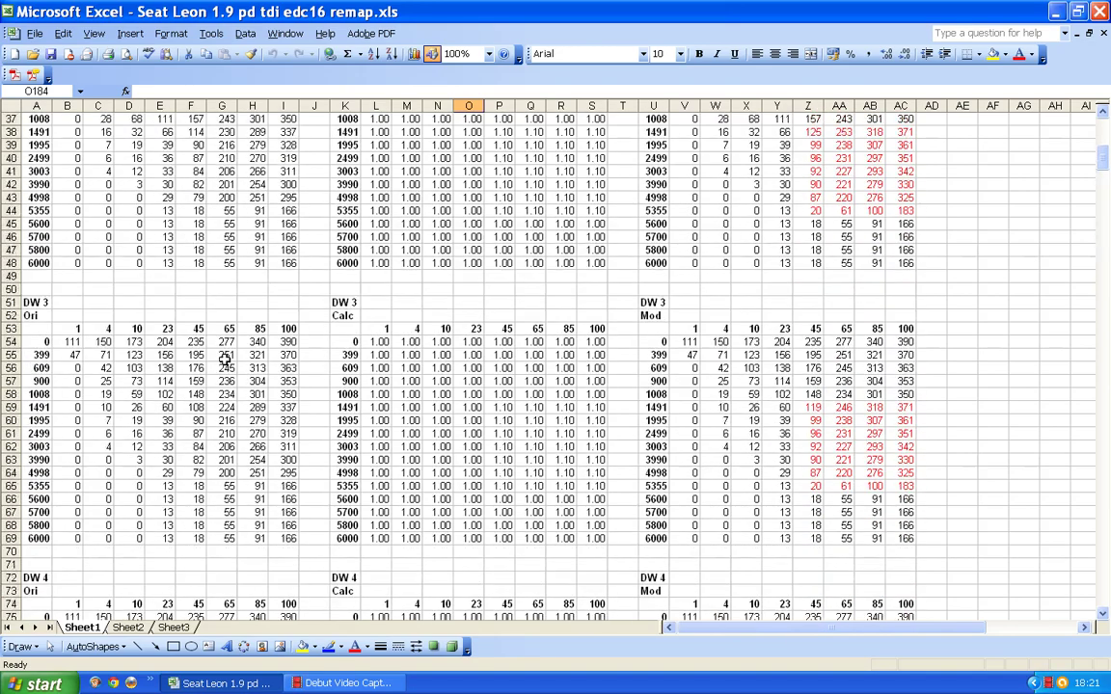
scroll(225, 356, up, 12)
scroll(218, 334, down, 1)
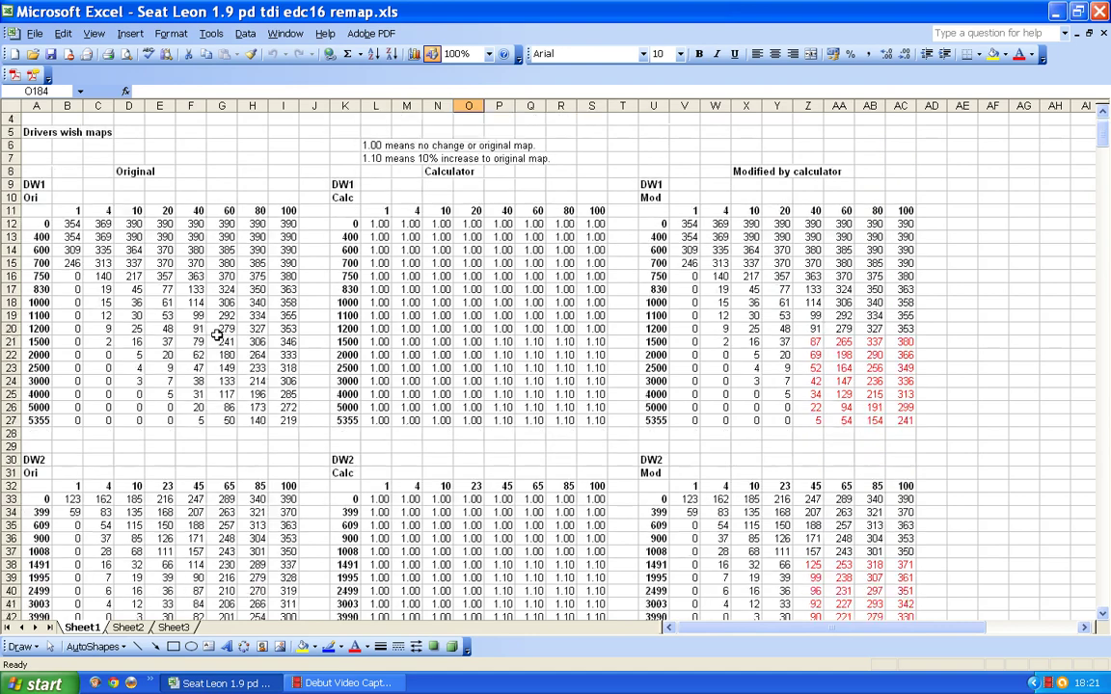
Examine the original drivers wish maps in the Ori tables from DW1 down to DW9, returning to DW1.
scroll(162, 243, down, 1)
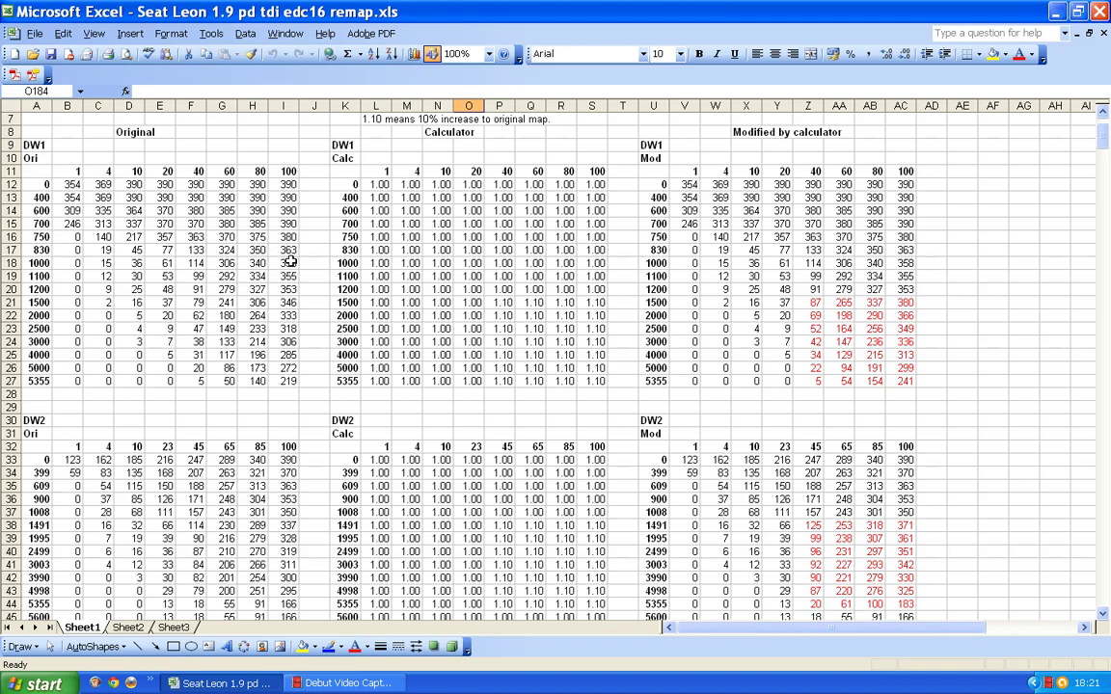
scroll(225, 210, down, 6)
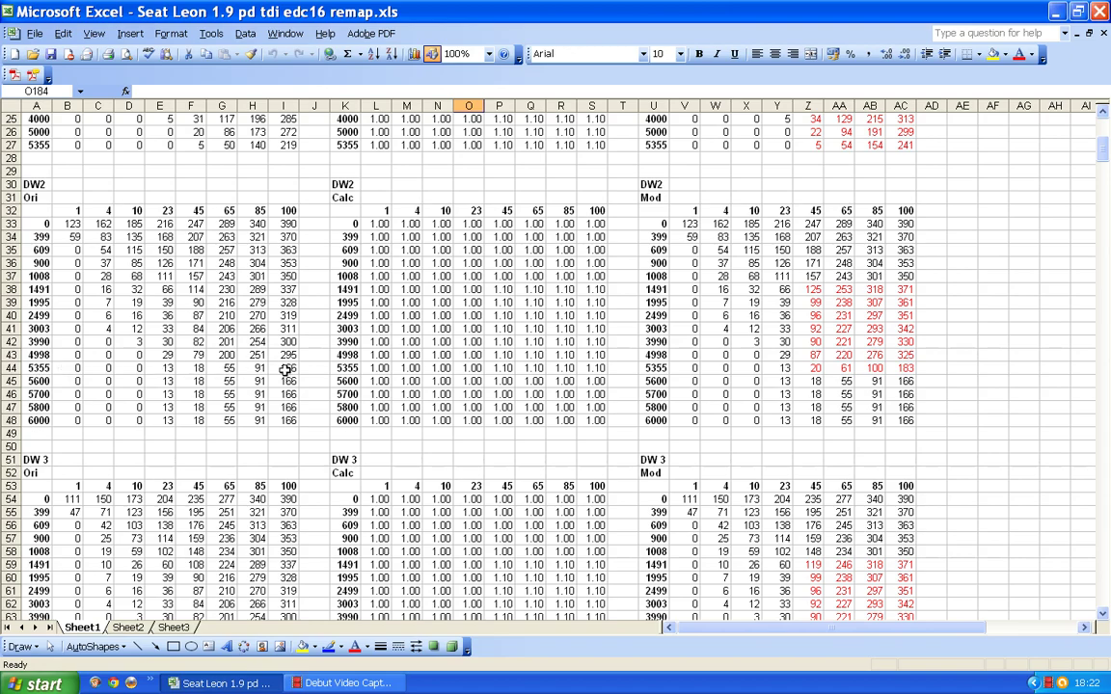
scroll(69, 369, down, 12)
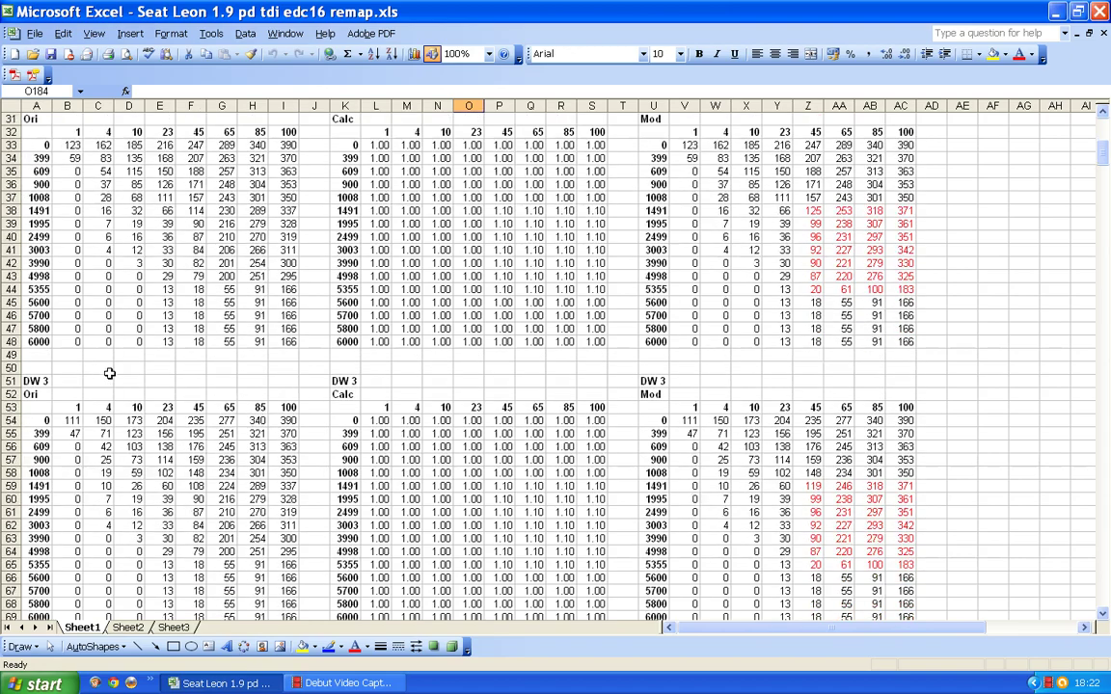
scroll(136, 369, down, 20)
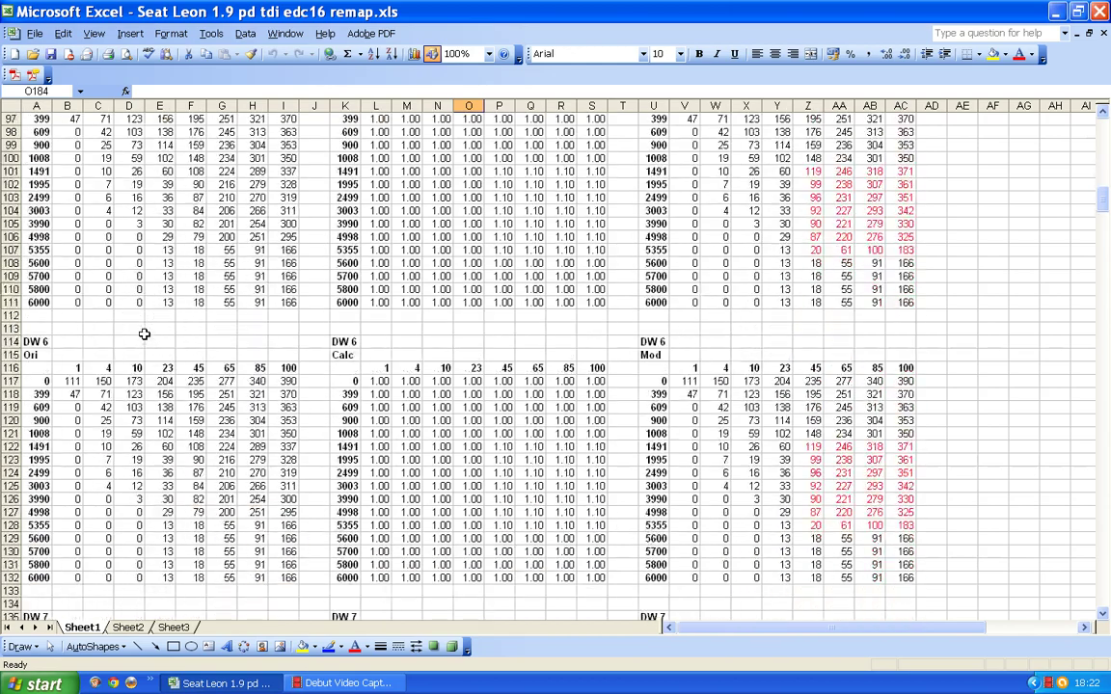
scroll(144, 311, down, 12)
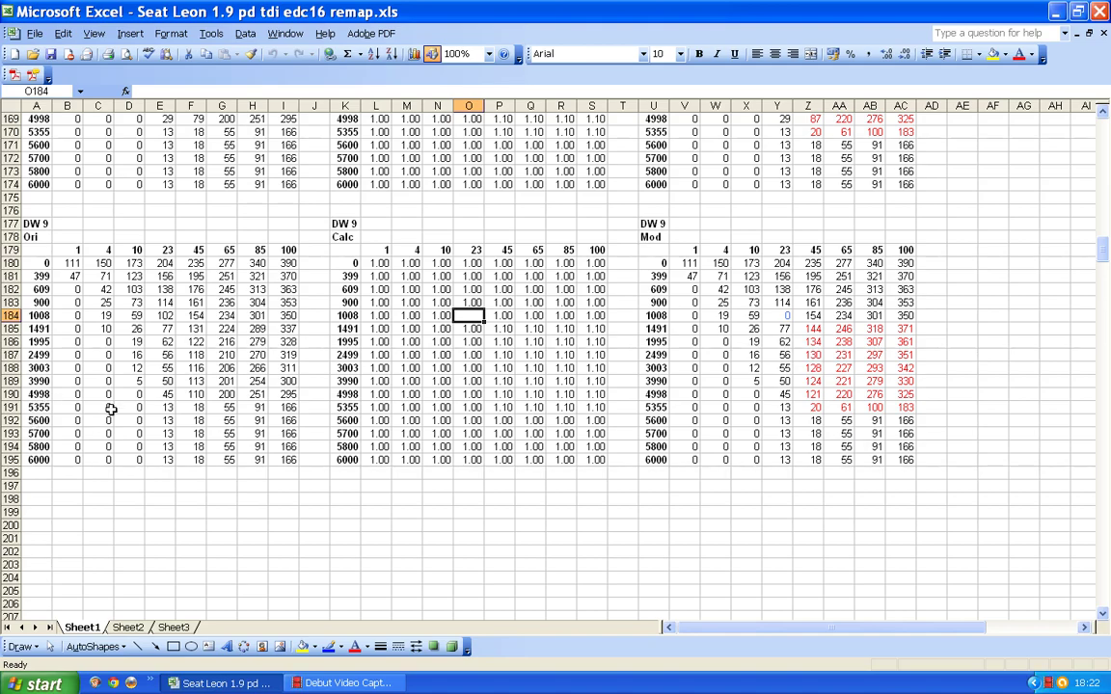
scroll(131, 423, up, 20)
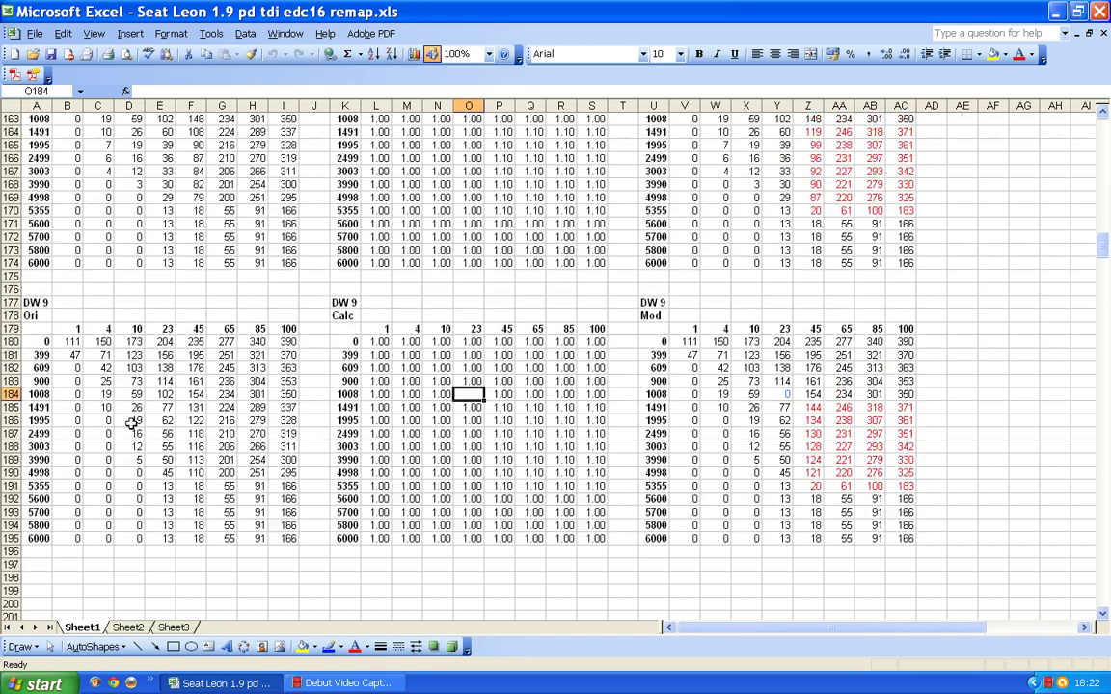
scroll(131, 423, up, 20)
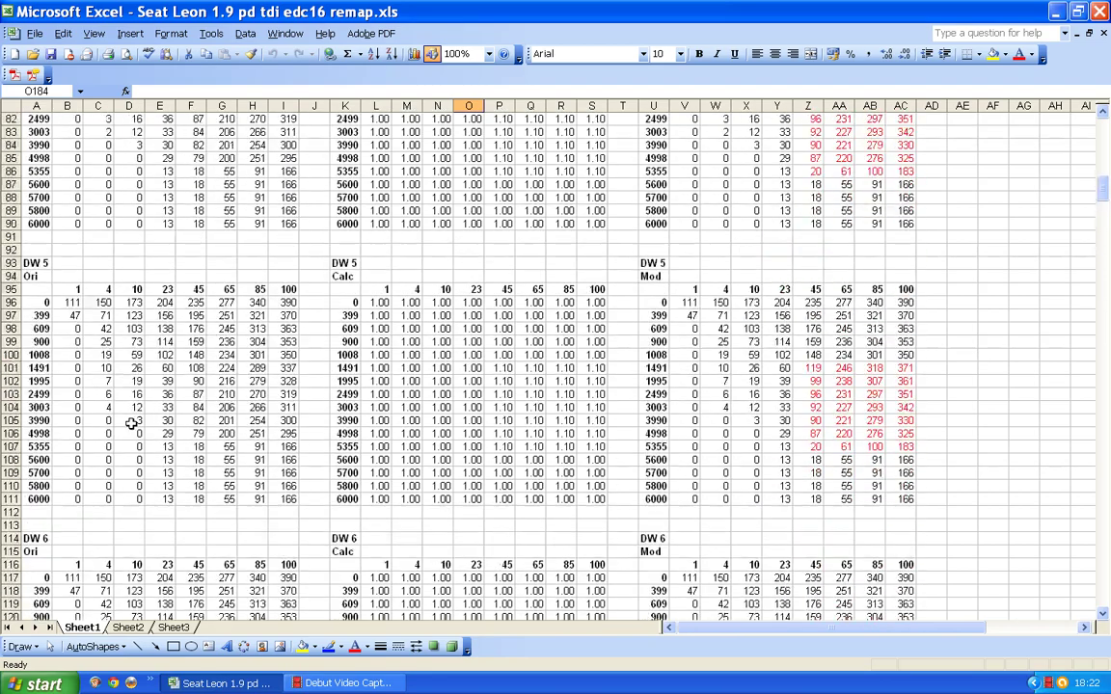
scroll(131, 423, up, 11)
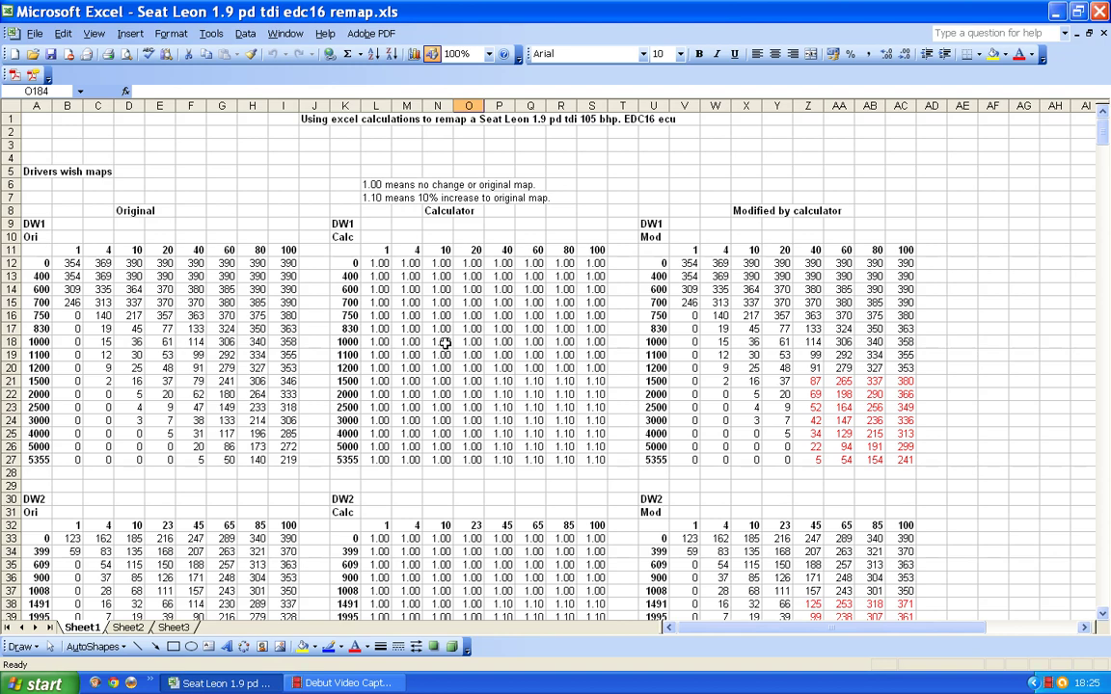
Examine the red increased values in the modified tables from DW1 to DW7, returning to DW1.
scroll(475, 342, down, 1)
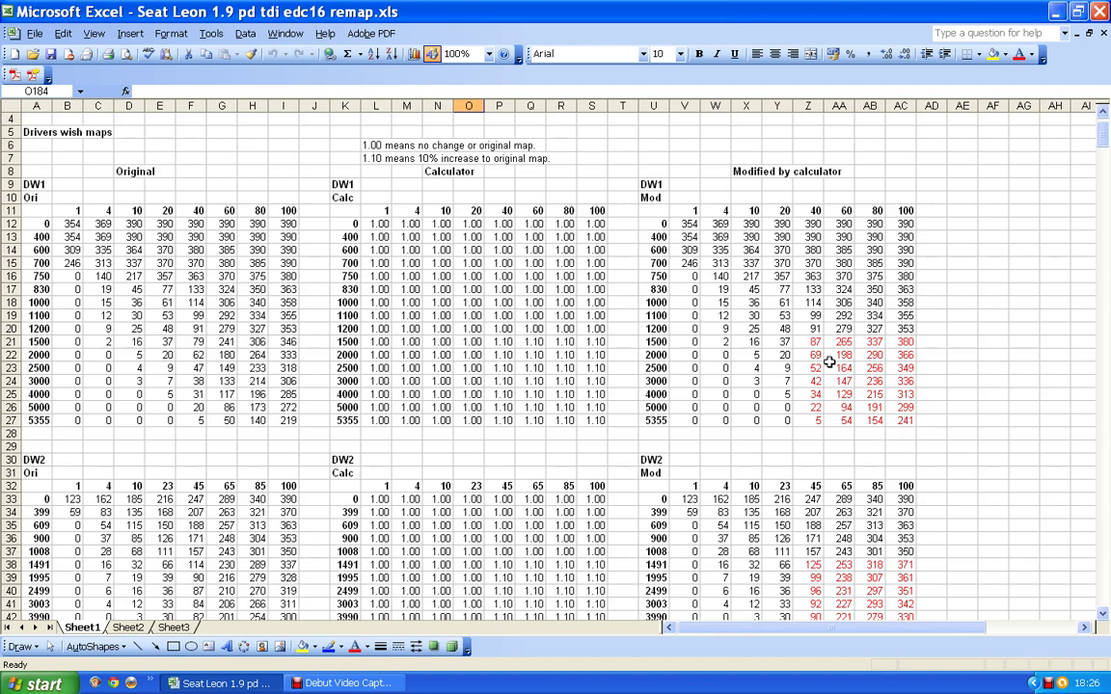
scroll(732, 298, down, 4)
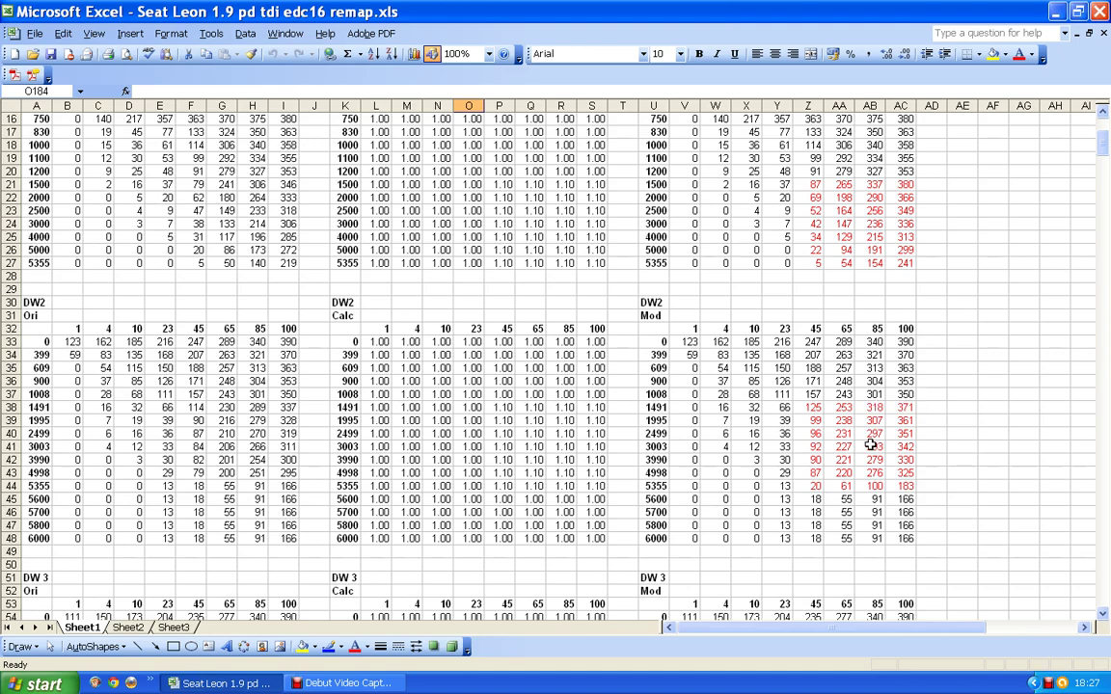
scroll(826, 435, down, 6)
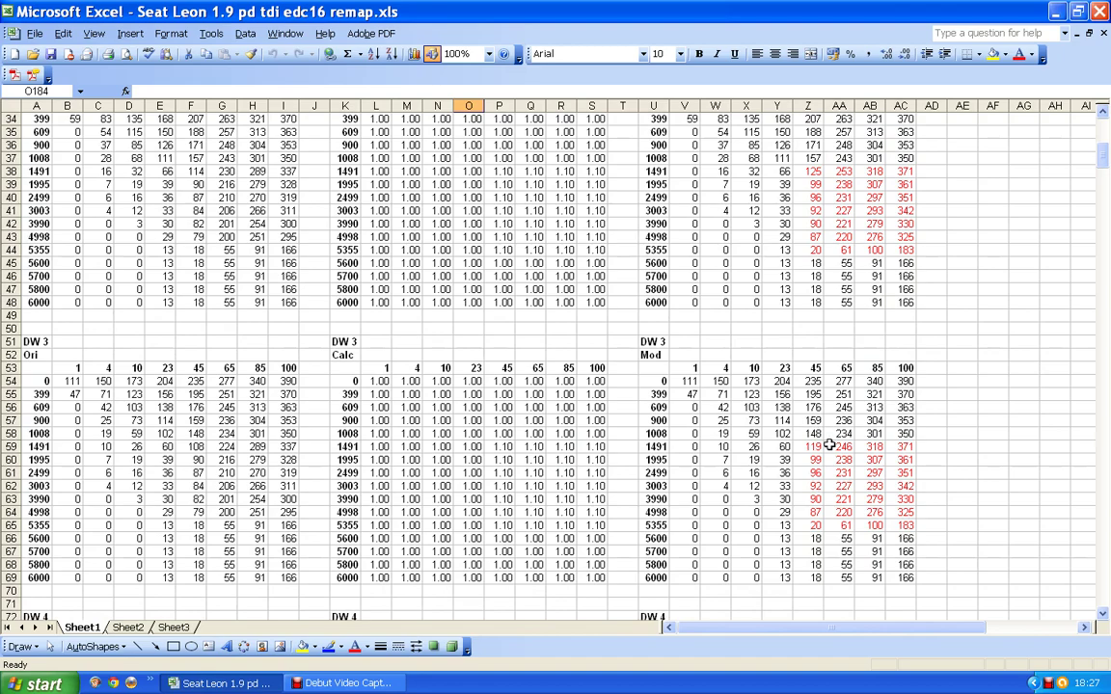
scroll(829, 445, down, 16)
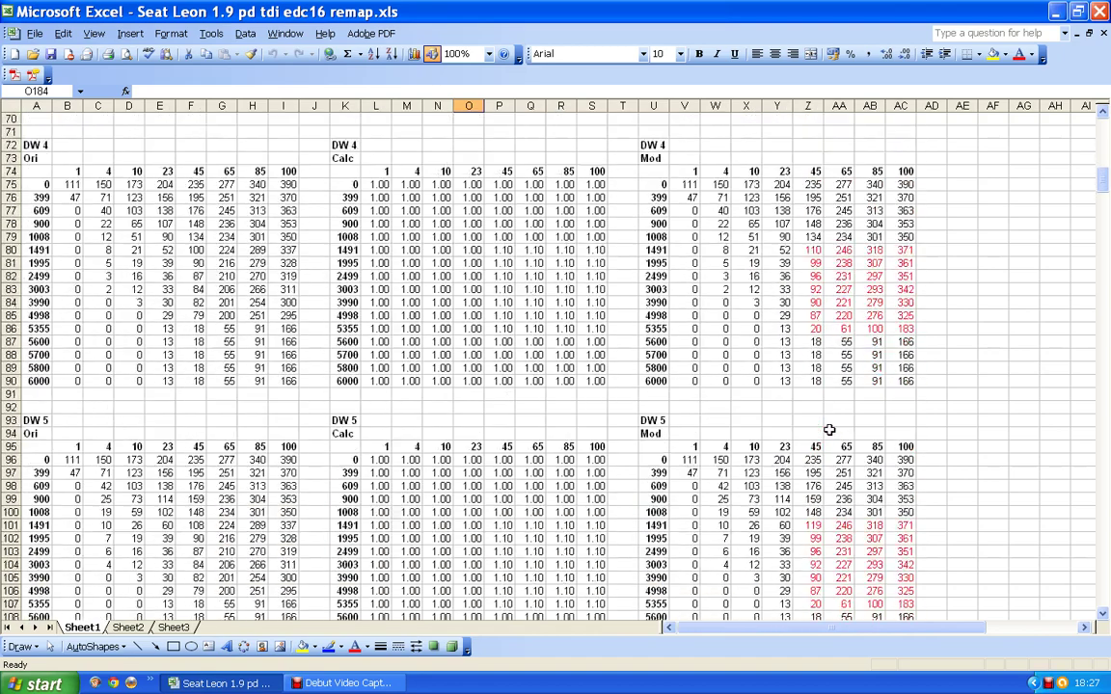
scroll(829, 430, down, 8)
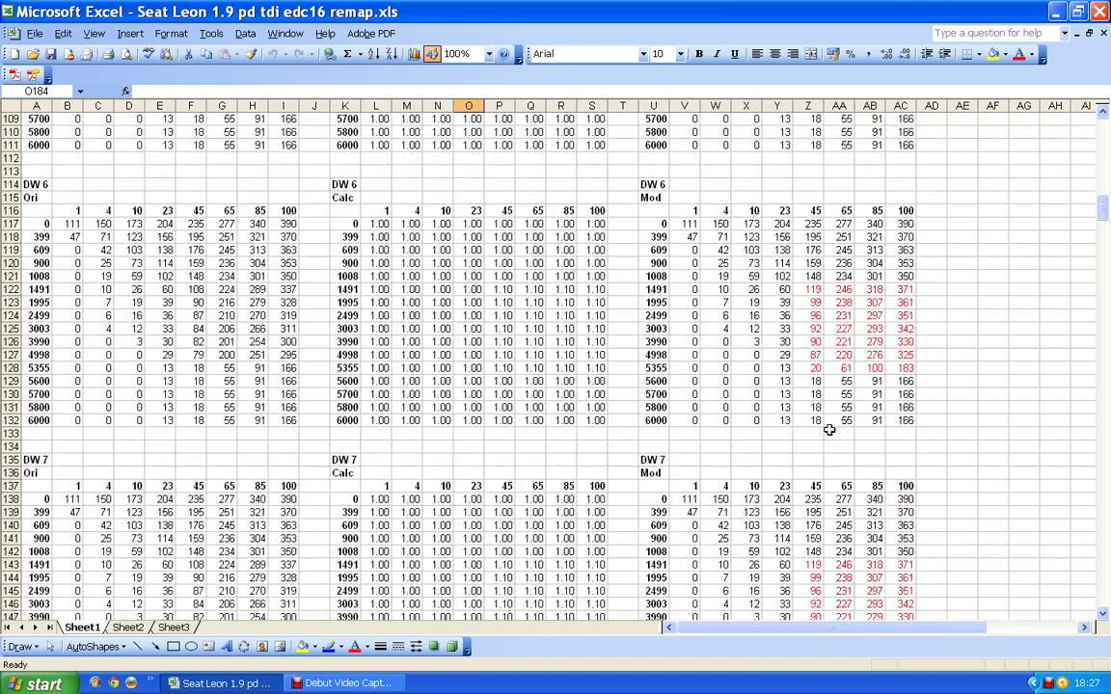
scroll(829, 430, up, 14)
scroll(829, 430, up, 17)
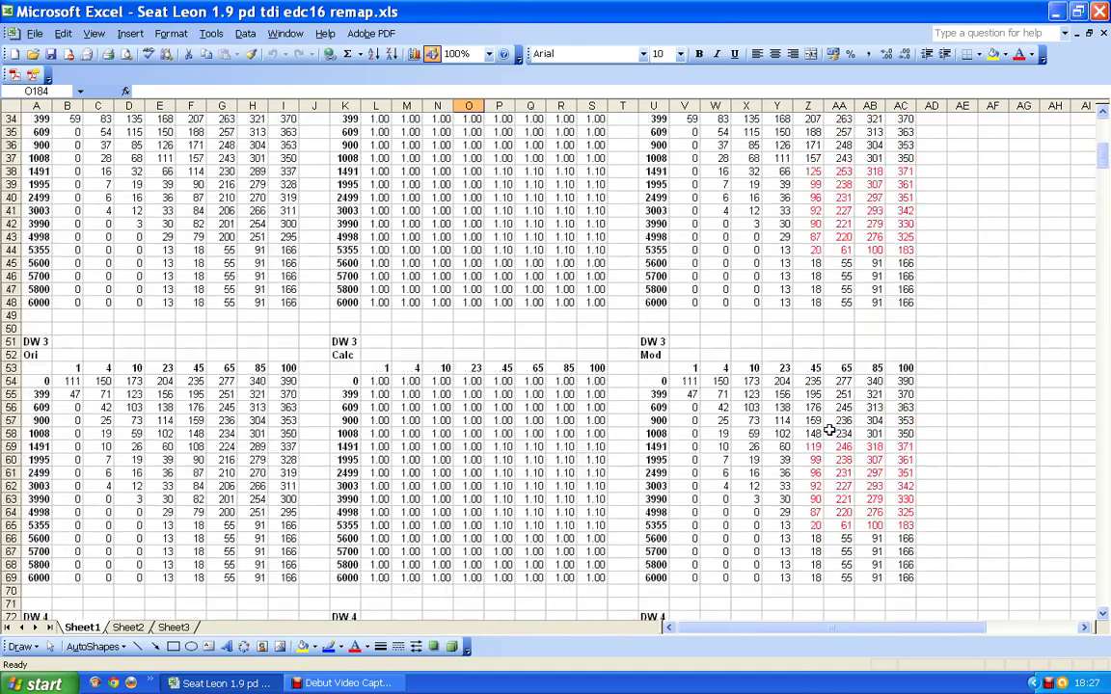
scroll(829, 430, up, 4)
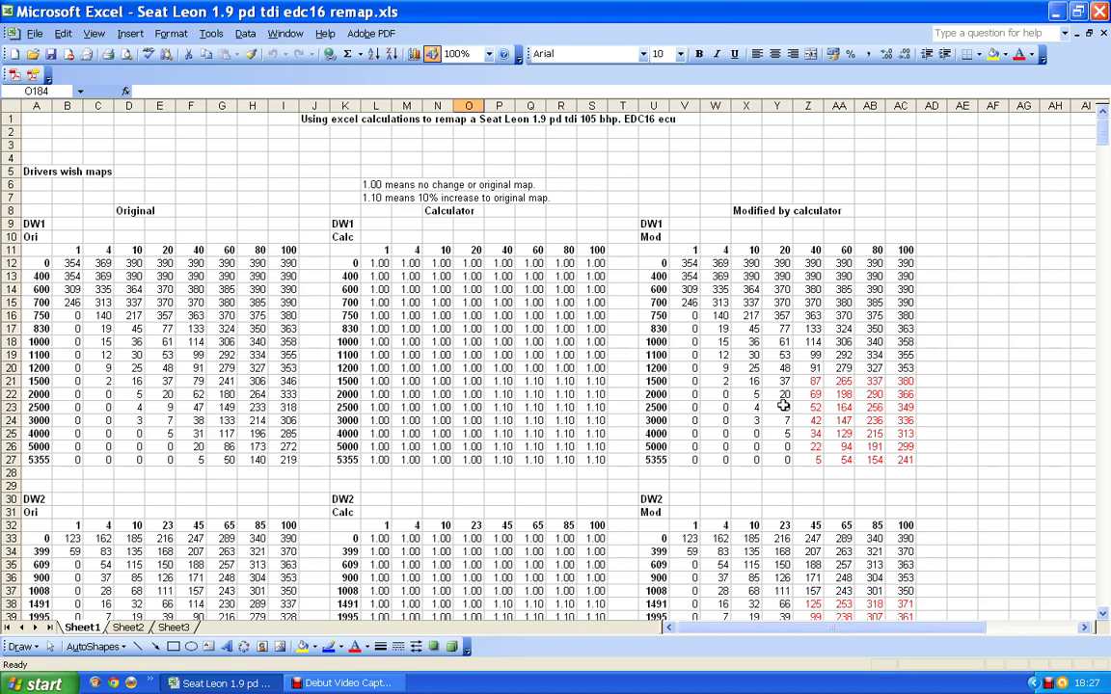
Try a factor of 2 in cell L12 of the DW1 calculator table and restore it to 1.00.
scroll(733, 352, down, 1)
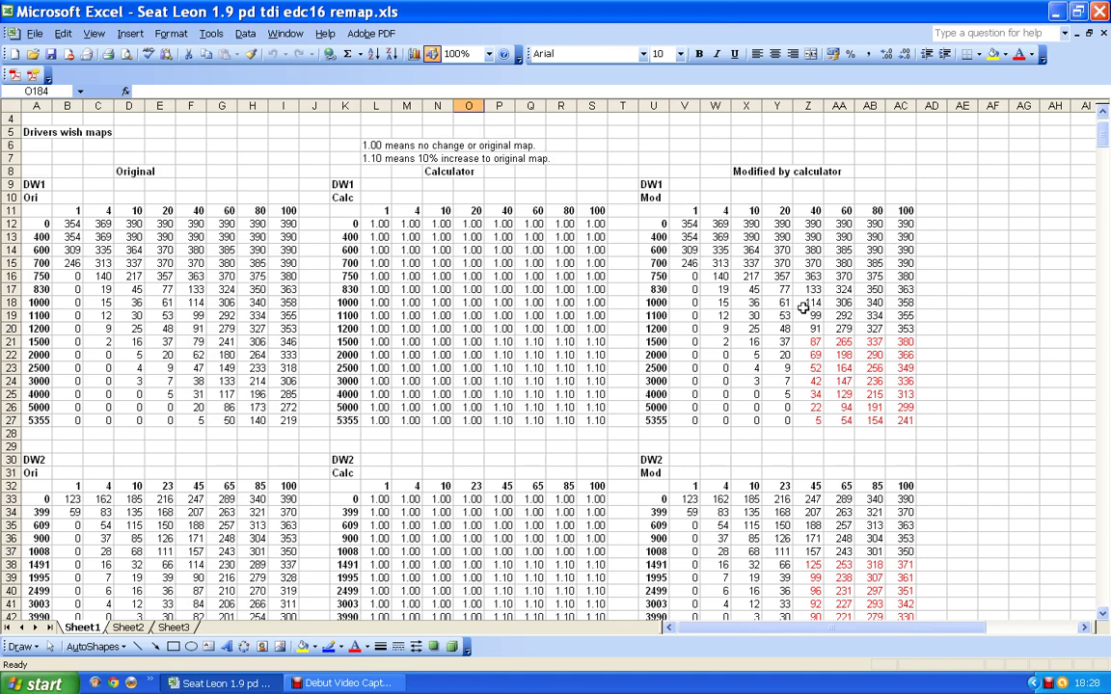
click(381, 223)
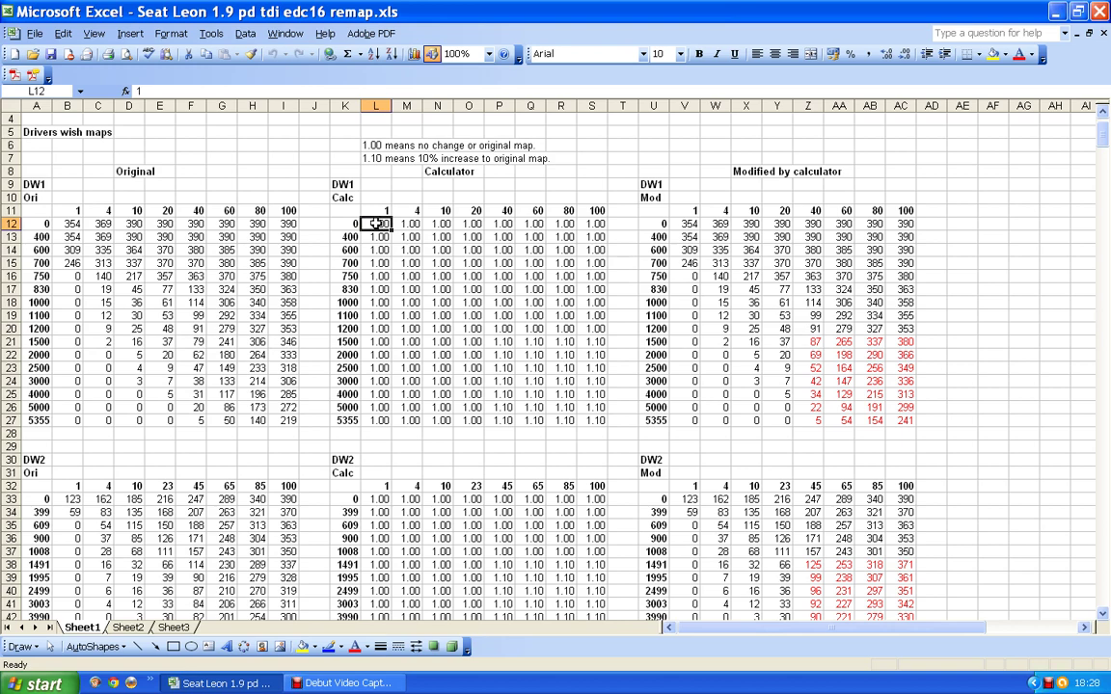
text(2)
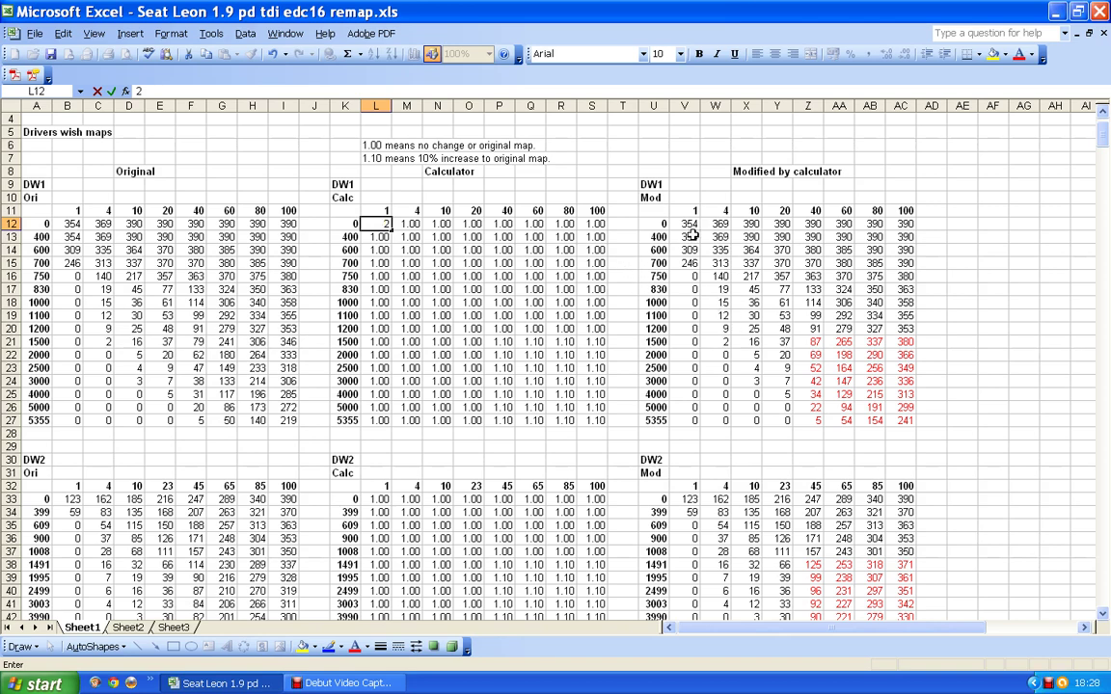
key(Return)
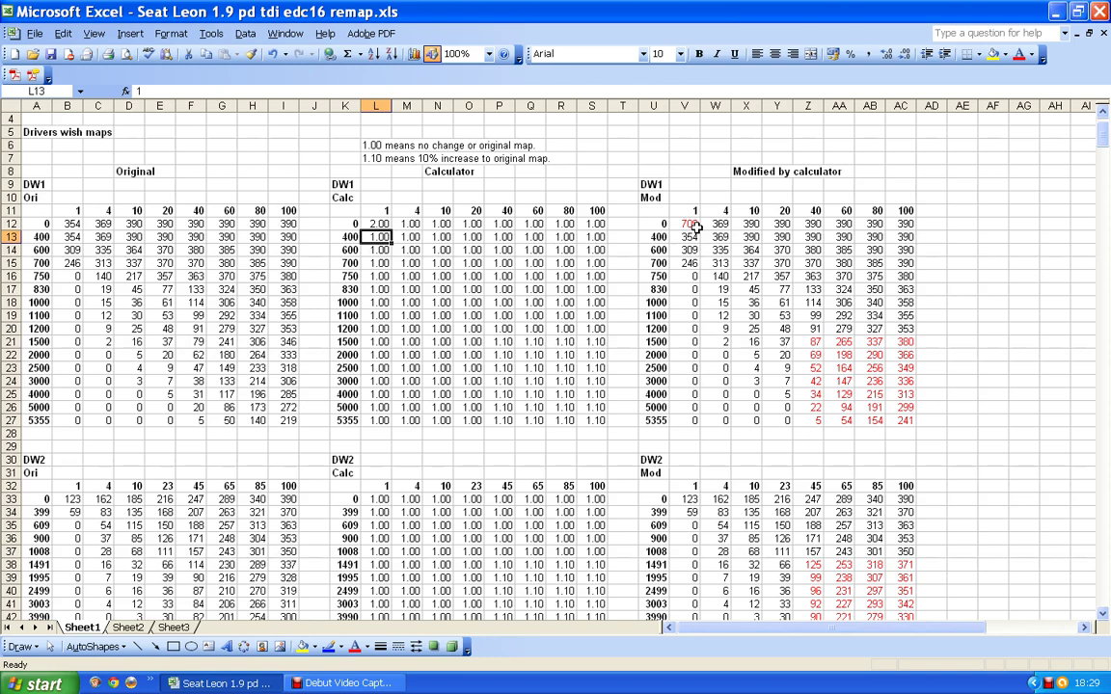
click(373, 224)
text(1.00)
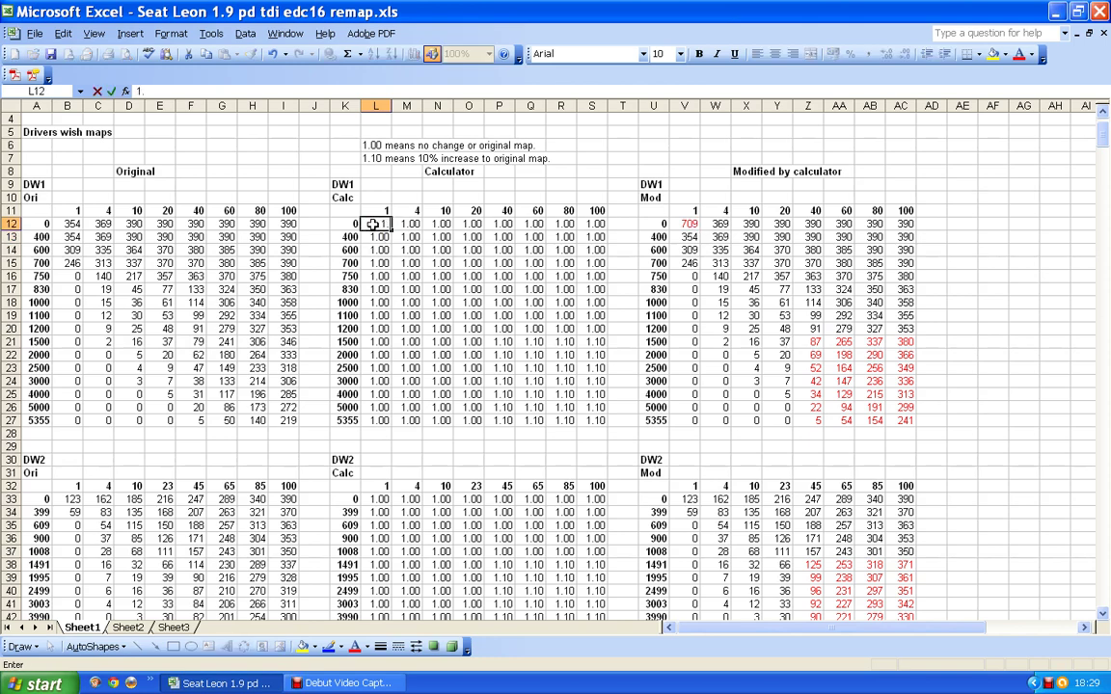
click(410, 262)
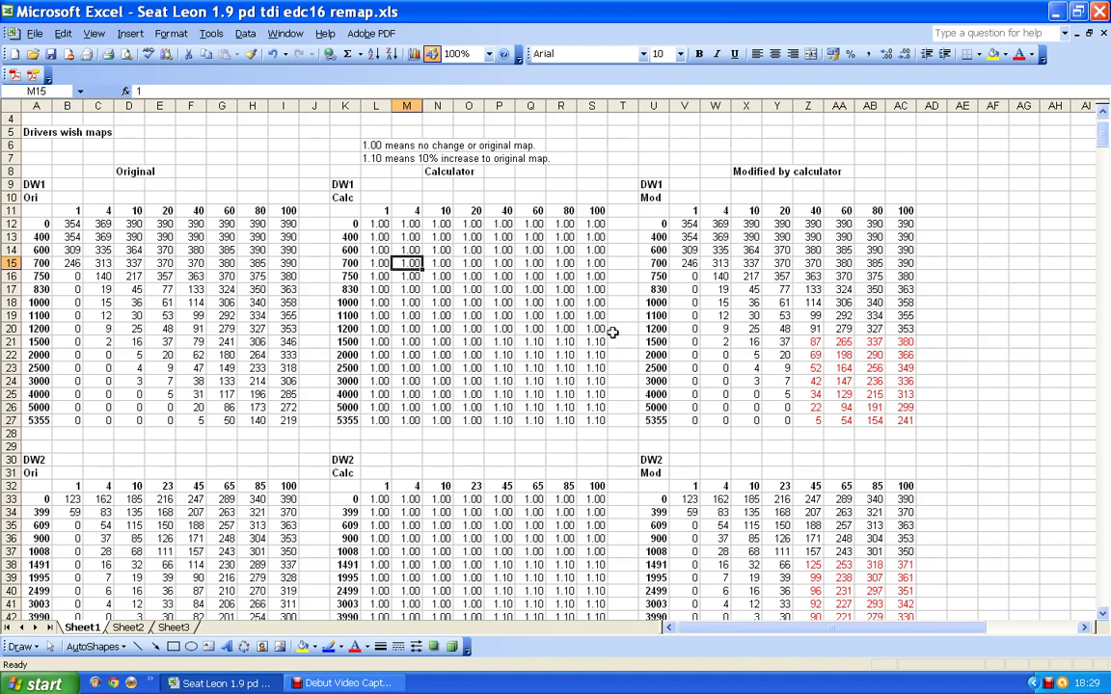
Try factors of 1.15 and 1.2 in cell P20 of the DW1 calculator table, at 1200 and 40.
click(503, 330)
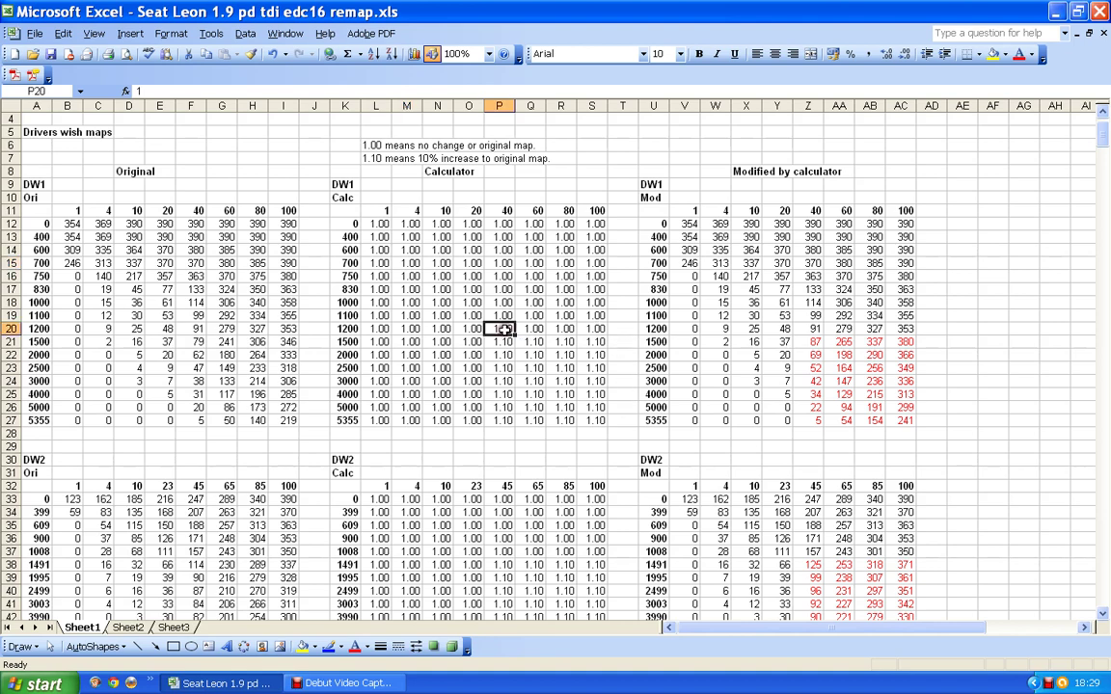
text(15)
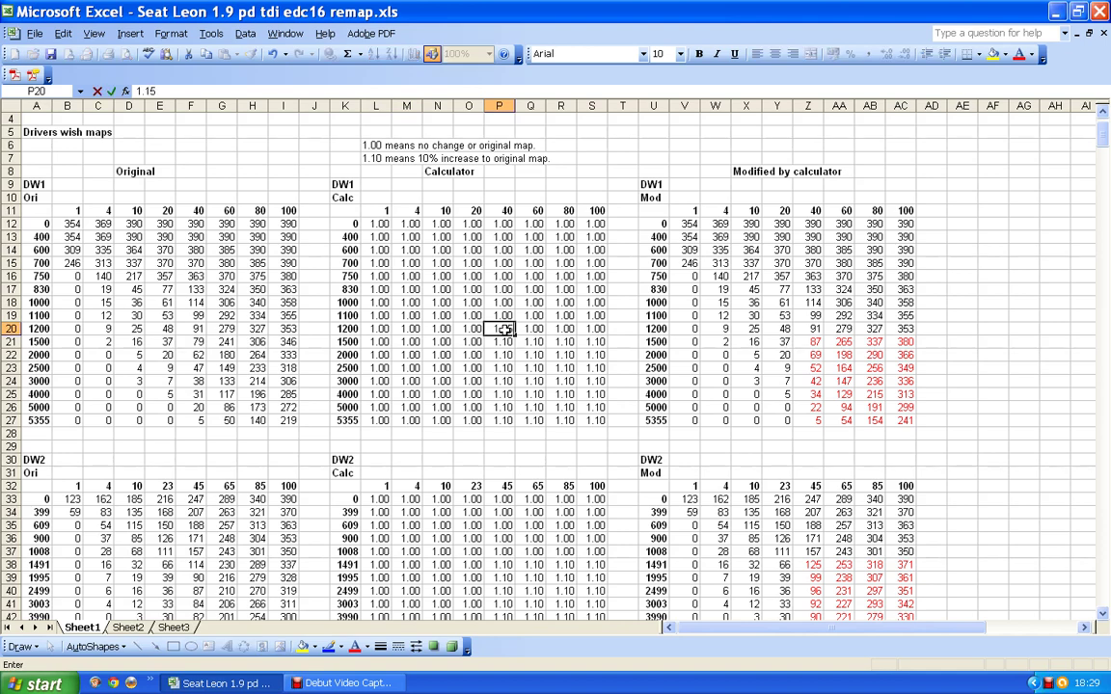
key(Return)
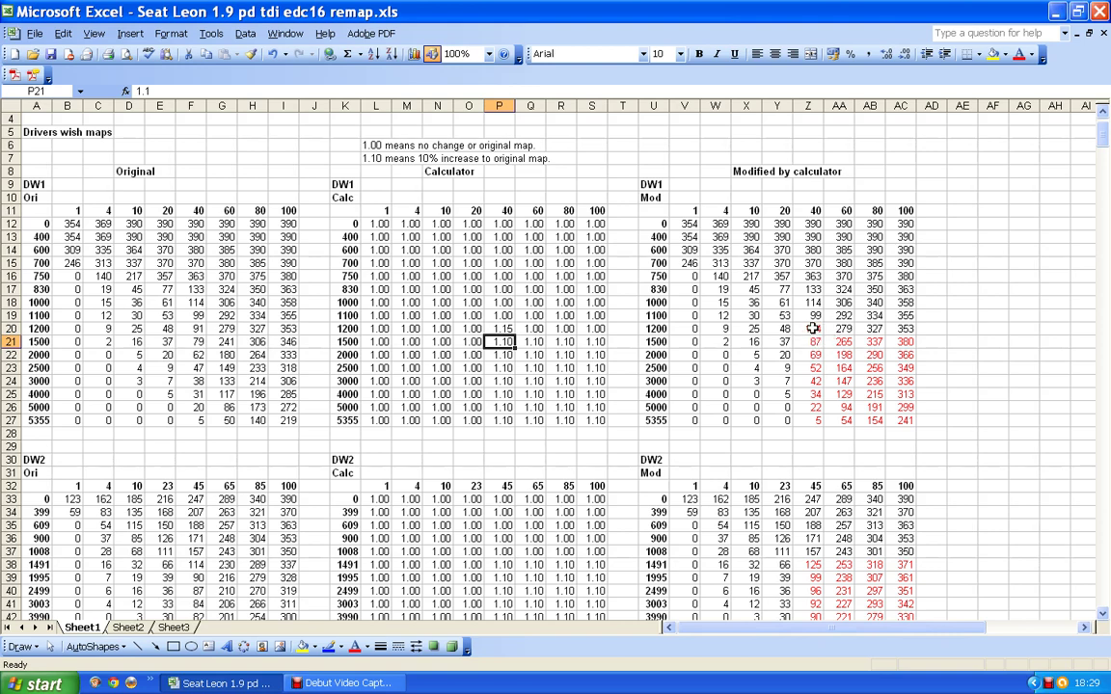
click(498, 328)
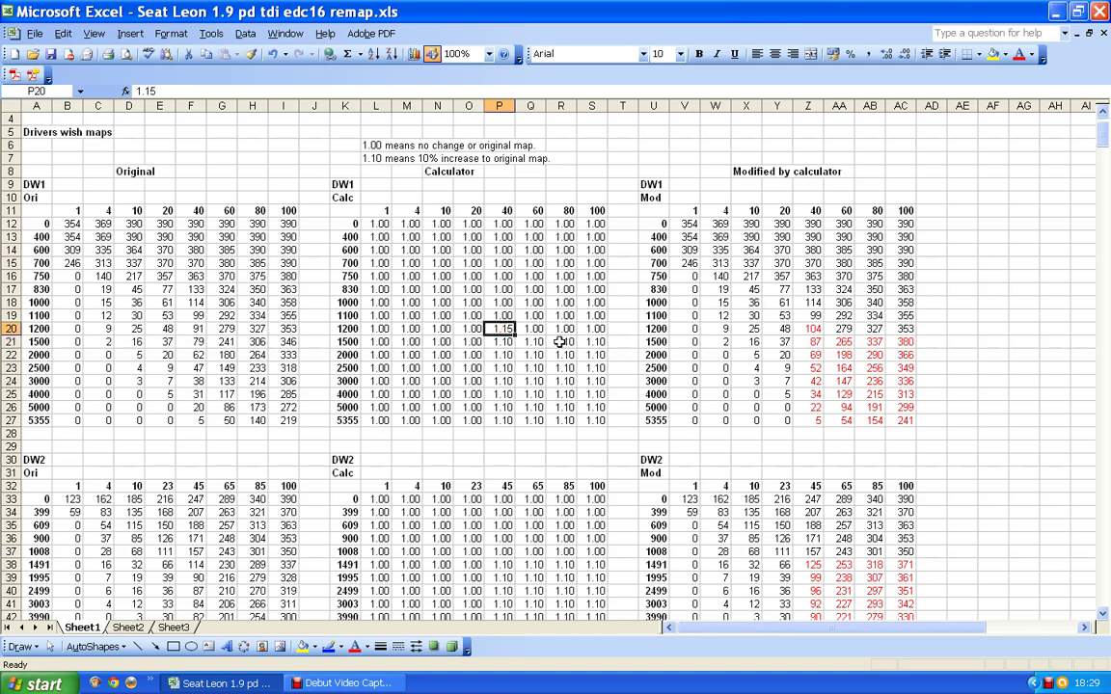
text(1.)
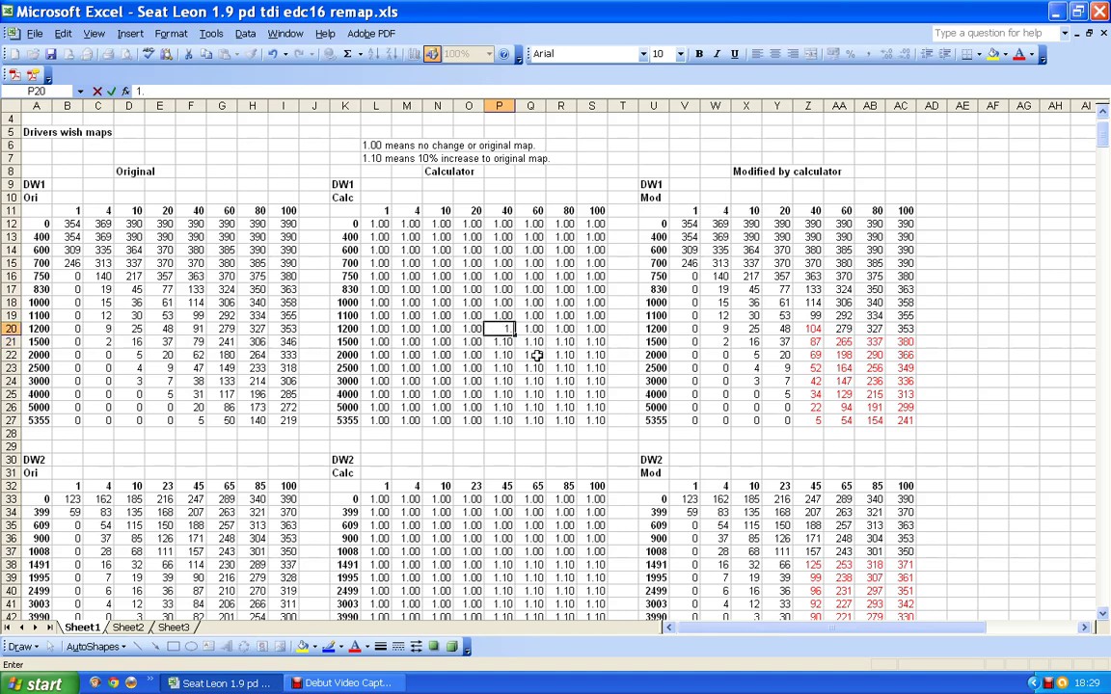
text(2)
key(Return)
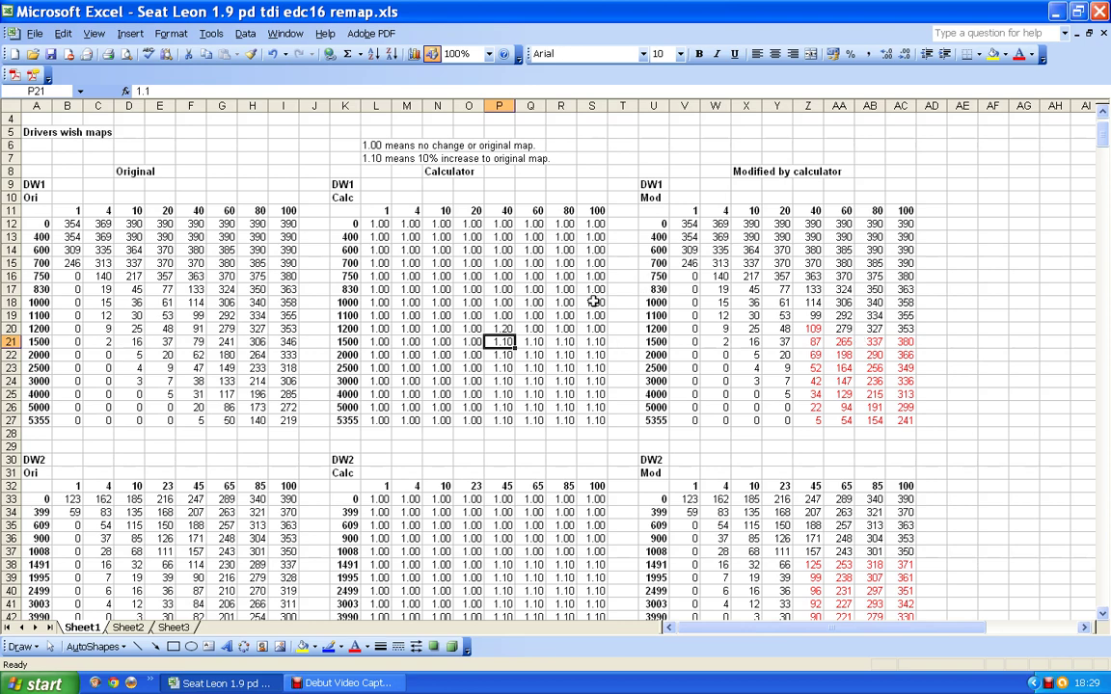
Reset the factor in cell P20 of the DW1 calculator table to 1.0.
click(502, 328)
text(1)
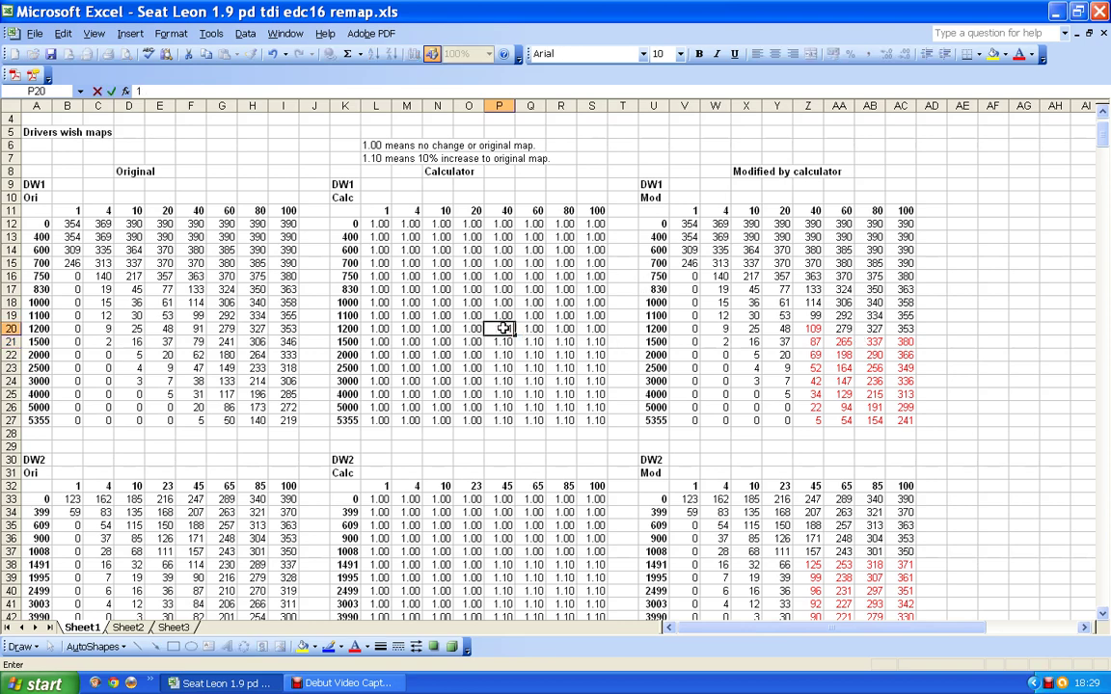
text(.0)
key(Return)
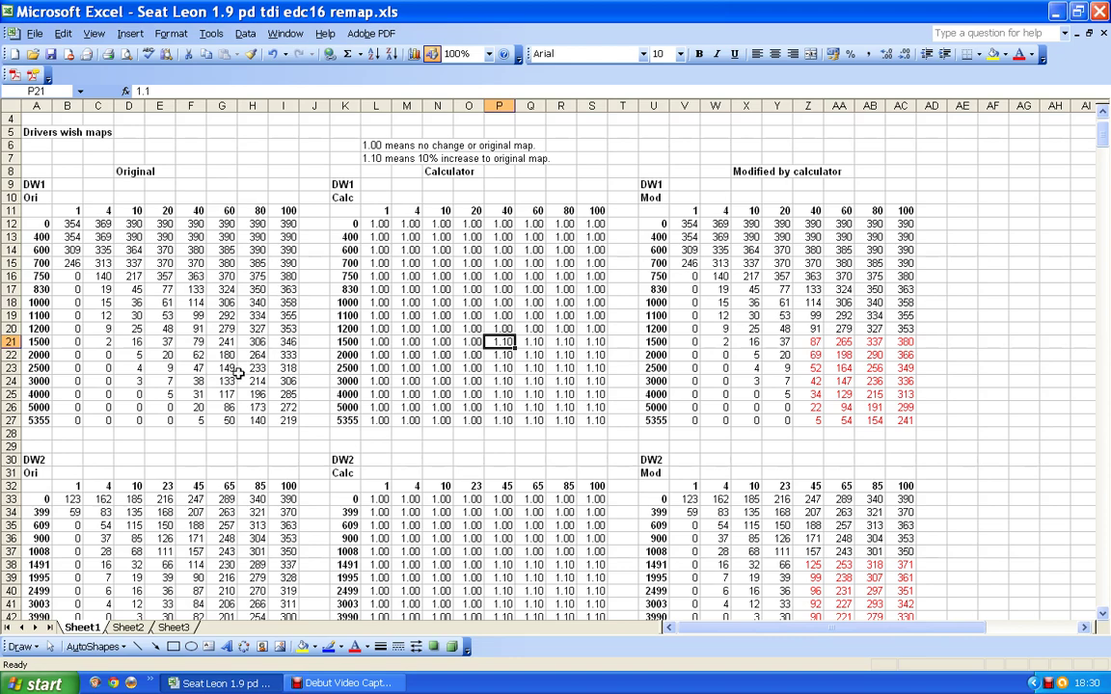
Examine the original, calculator and modified drivers wish tables from DW1 down to DW9 and back up to DW6.
scroll(533, 325, down, 4)
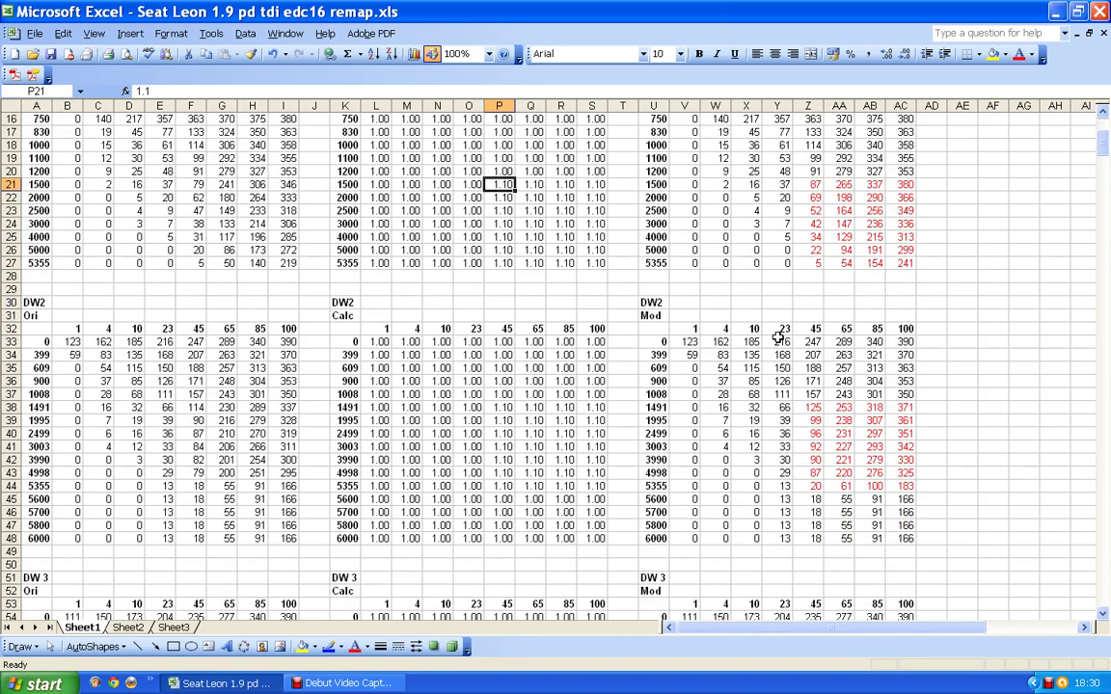
scroll(519, 311, down, 13)
scroll(560, 342, down, 7)
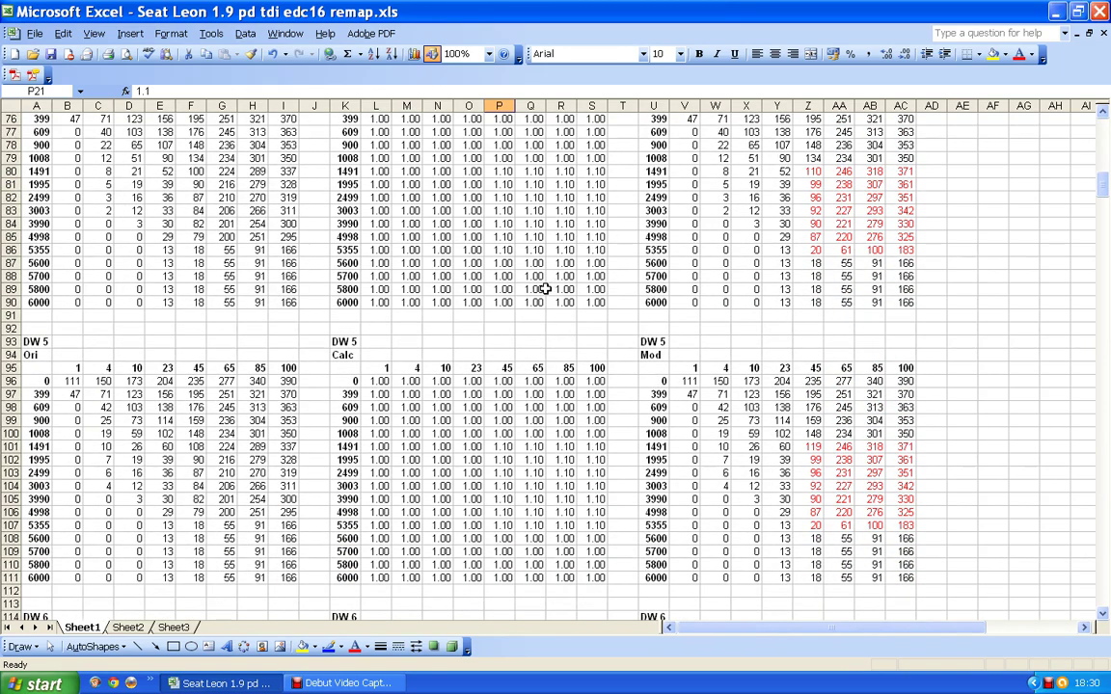
scroll(544, 289, down, 19)
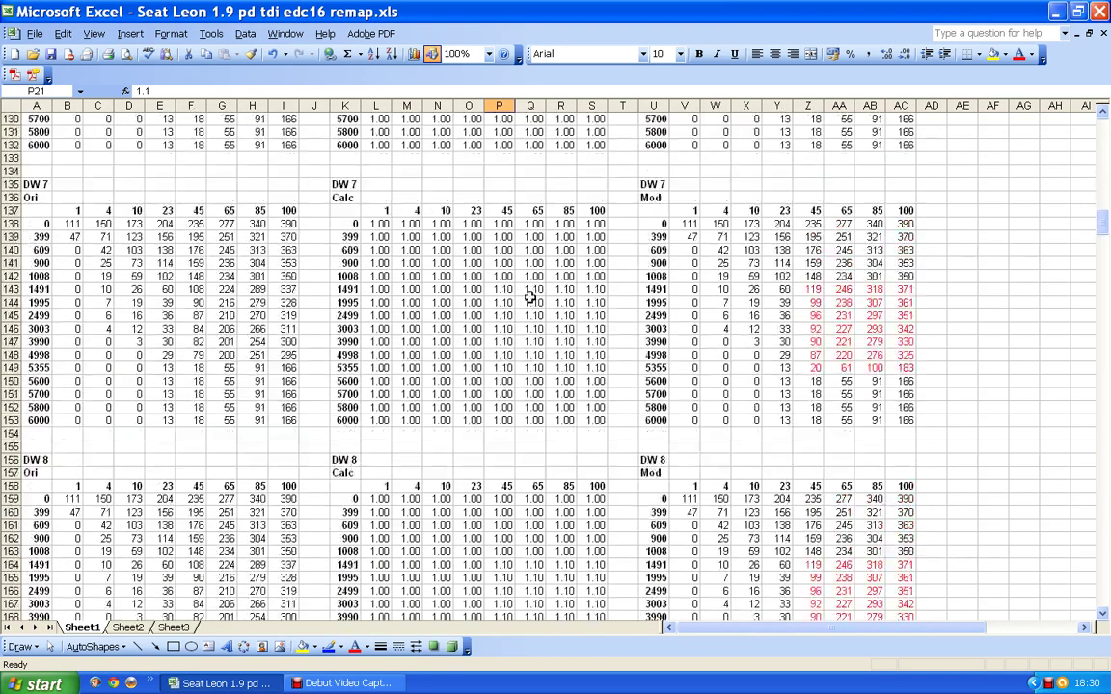
scroll(529, 298, down, 13)
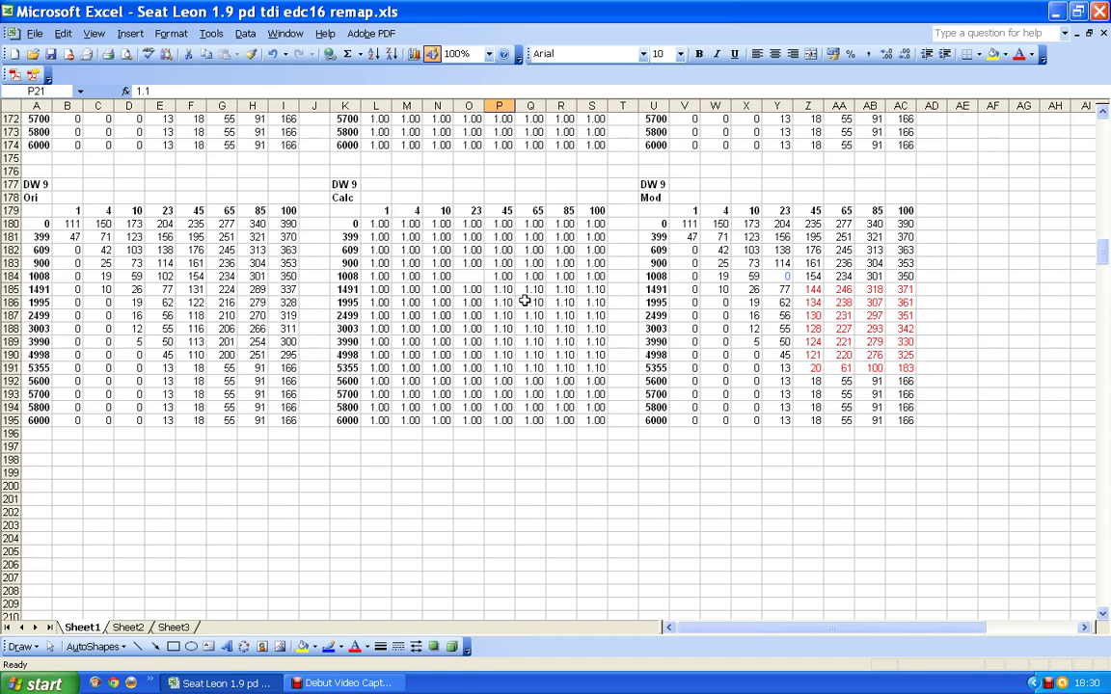
scroll(523, 301, up, 5)
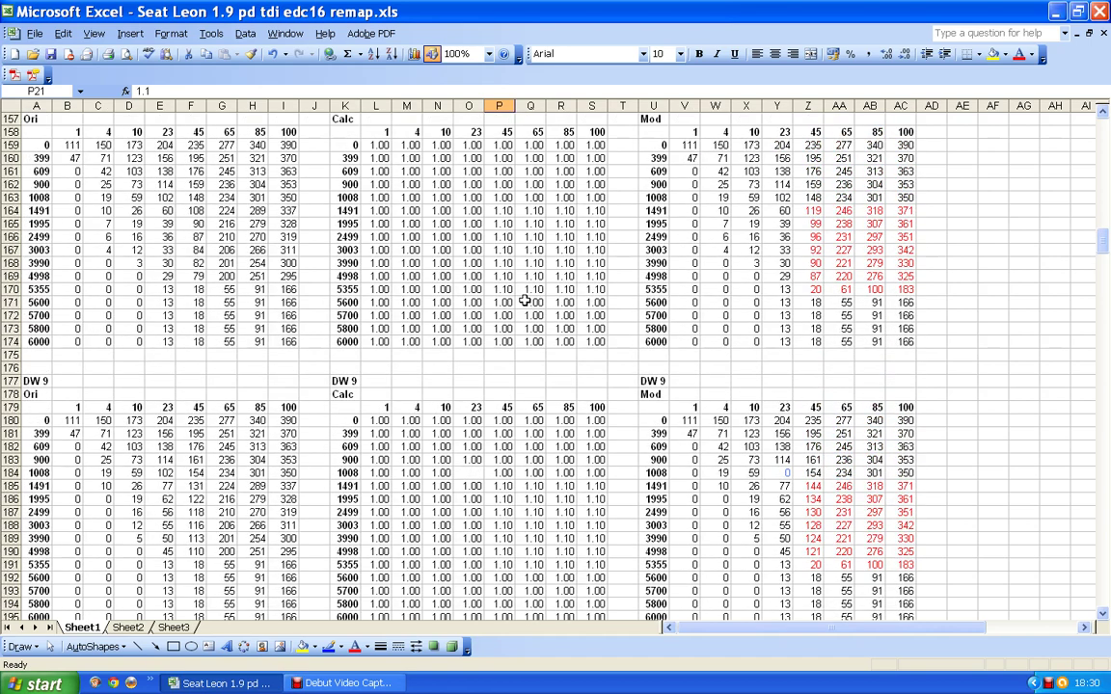
scroll(523, 301, up, 5)
scroll(523, 301, up, 3)
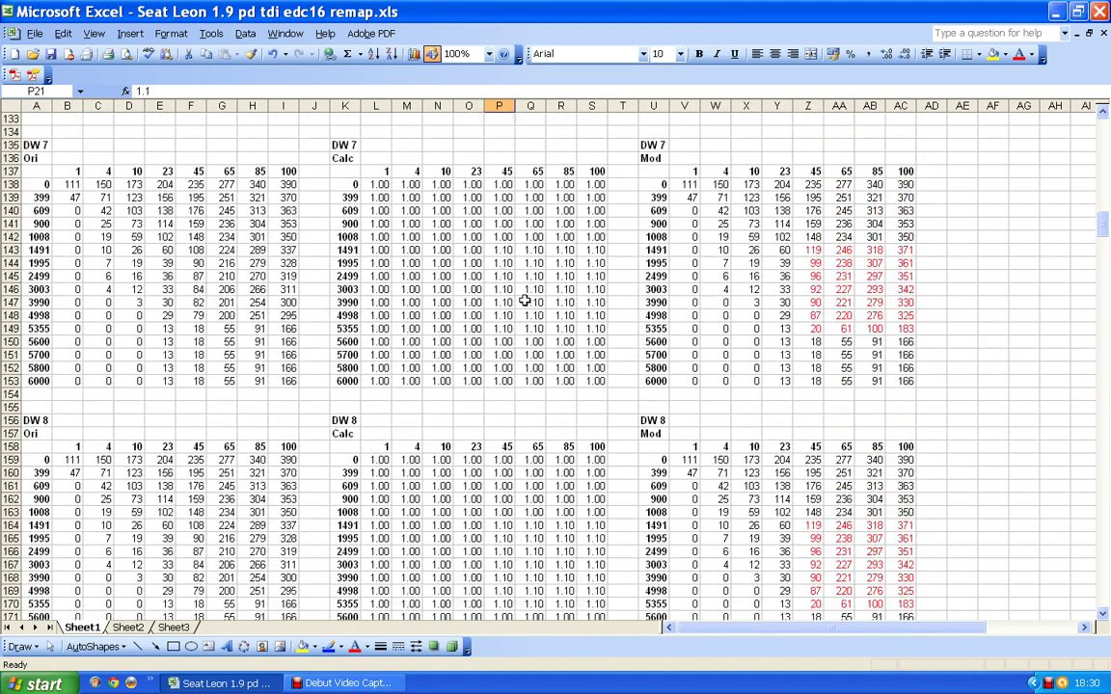
scroll(523, 301, up, 6)
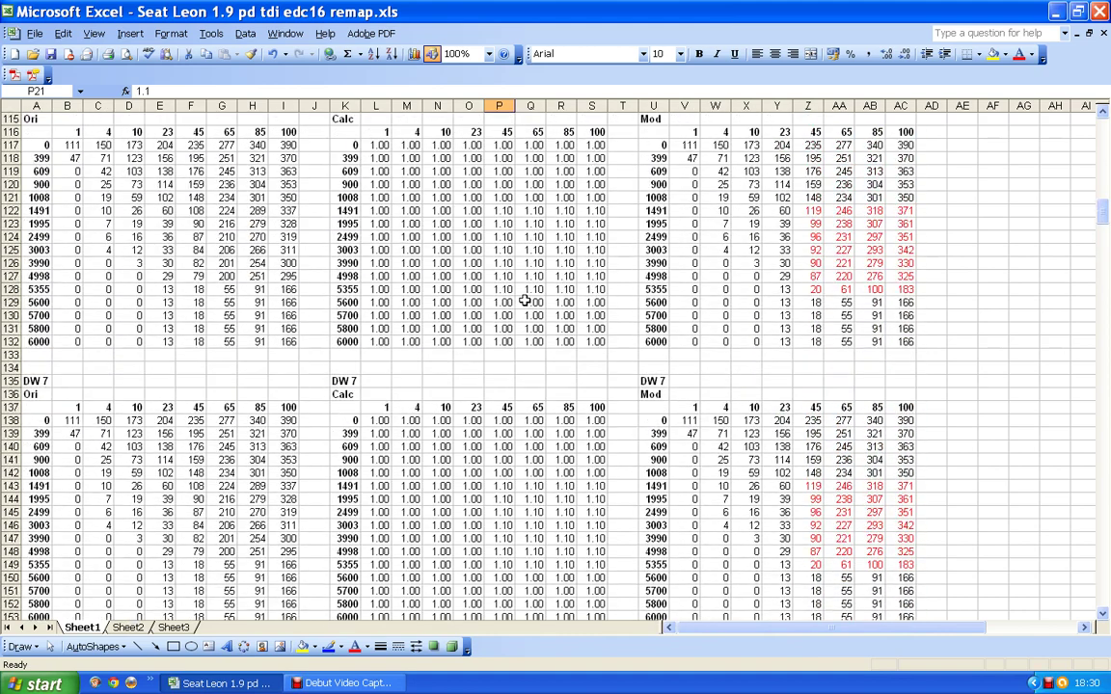